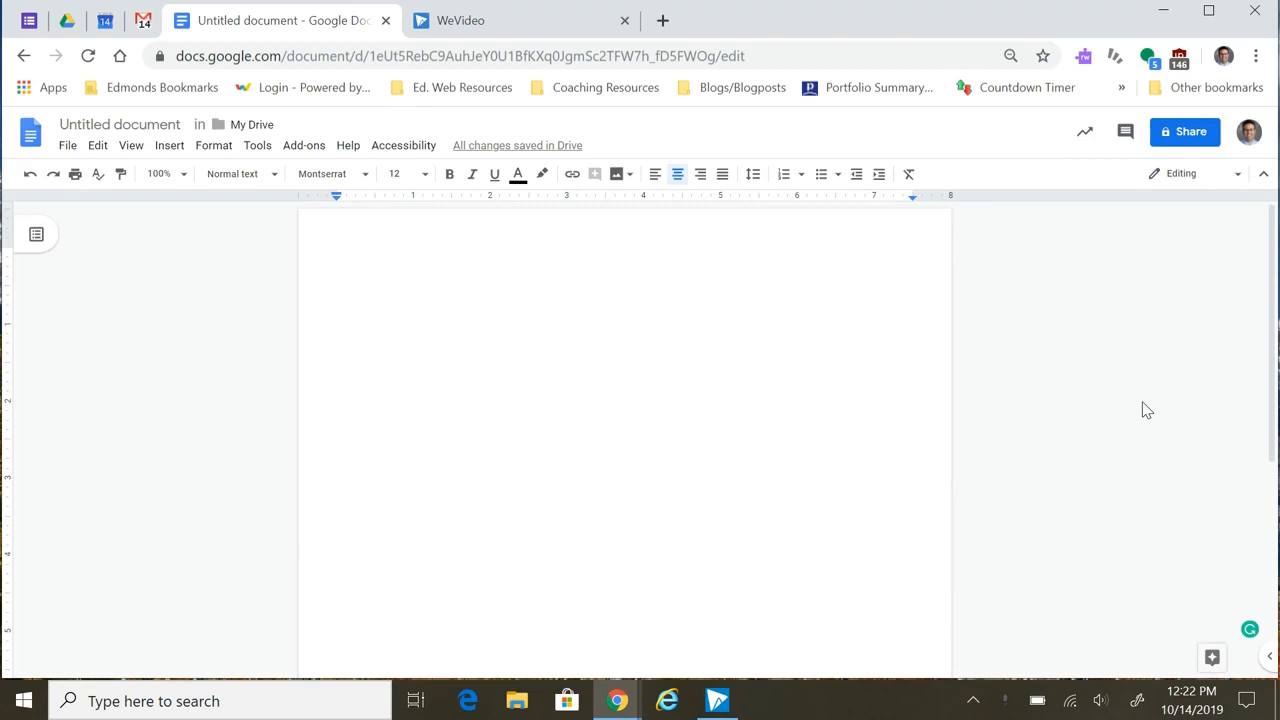
# Enter the centered heading "George Washington" on the first line and give the document the same name
pyautogui.write('Georg')
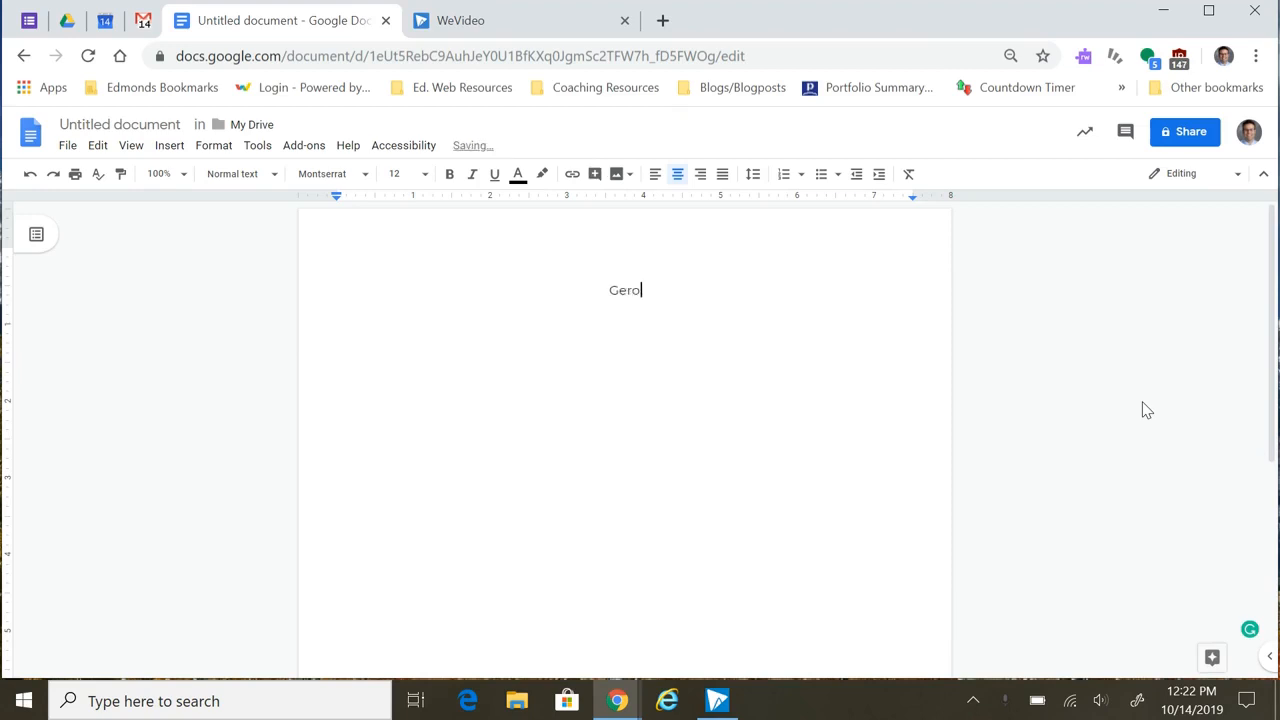
pyautogui.write('e Washington')
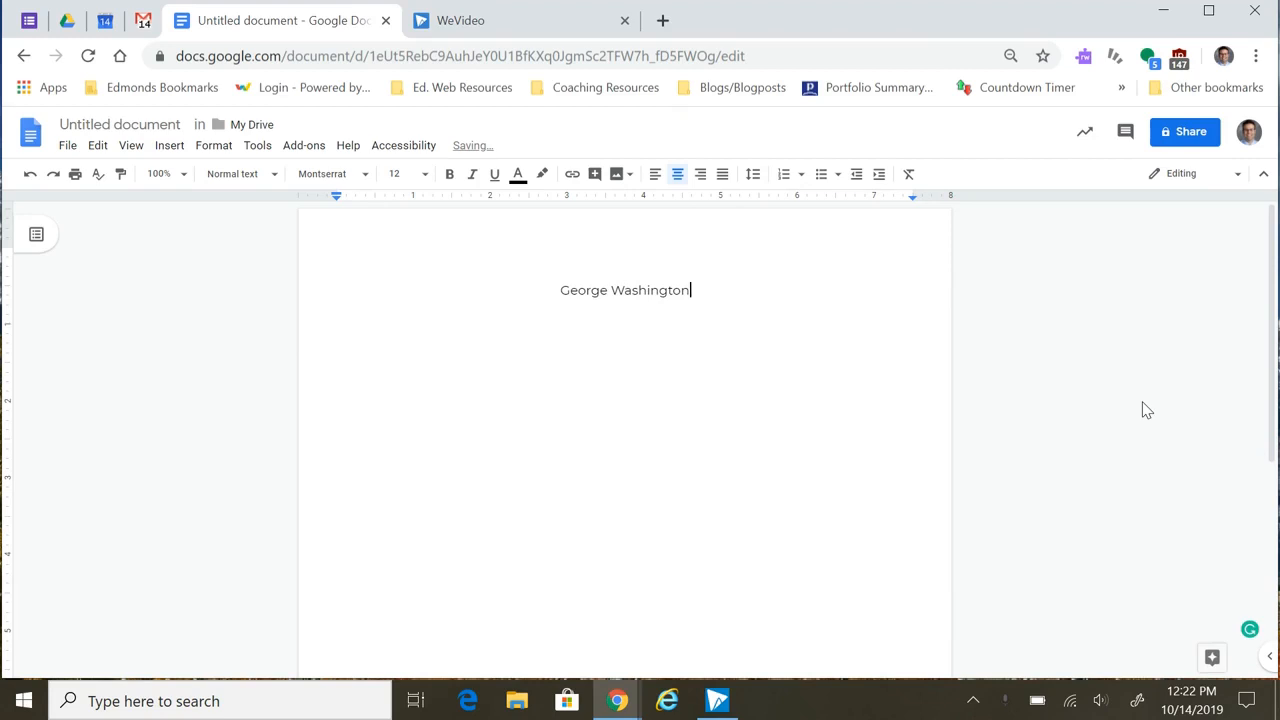
pyautogui.press('Return')
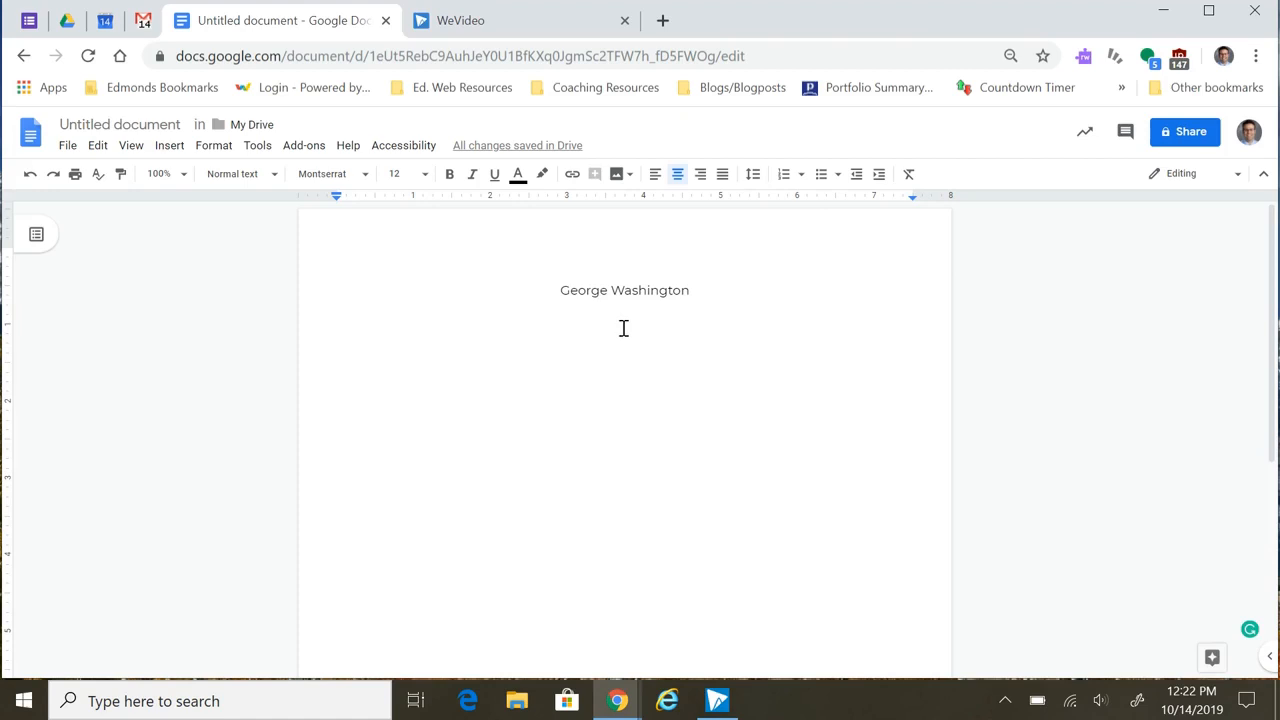
pyautogui.click(144, 127)
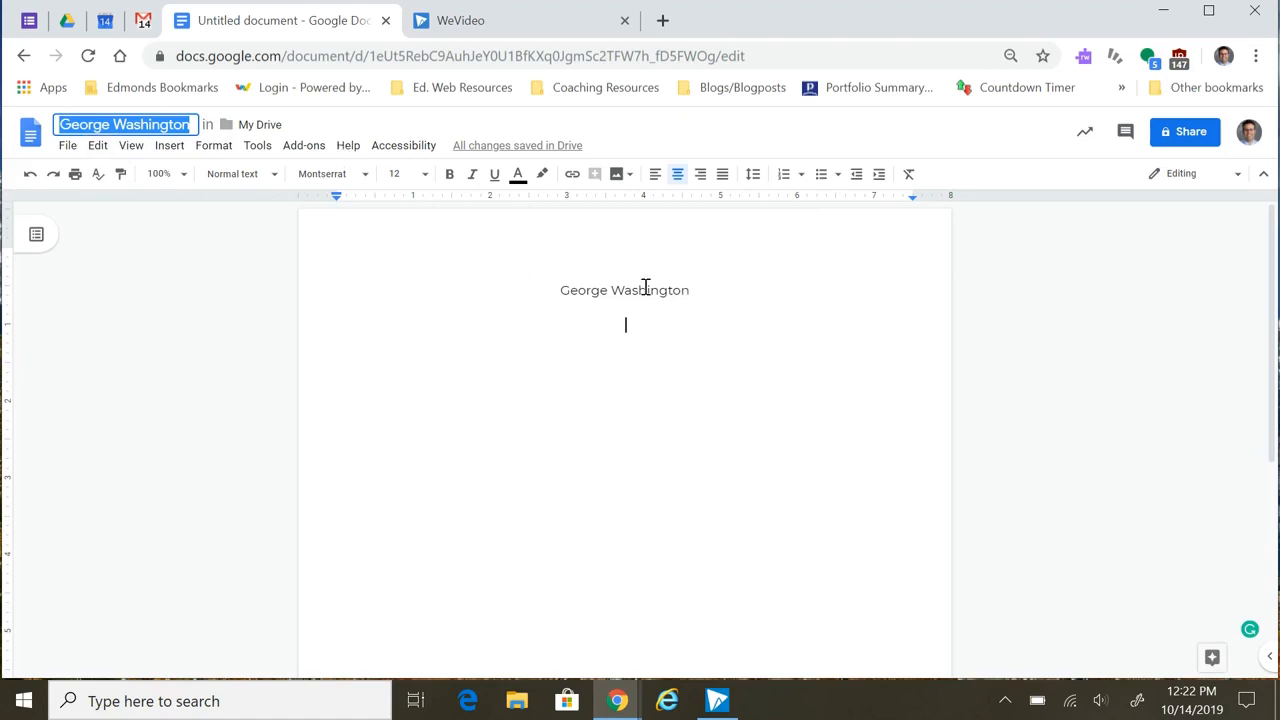
pyautogui.click(638, 332)
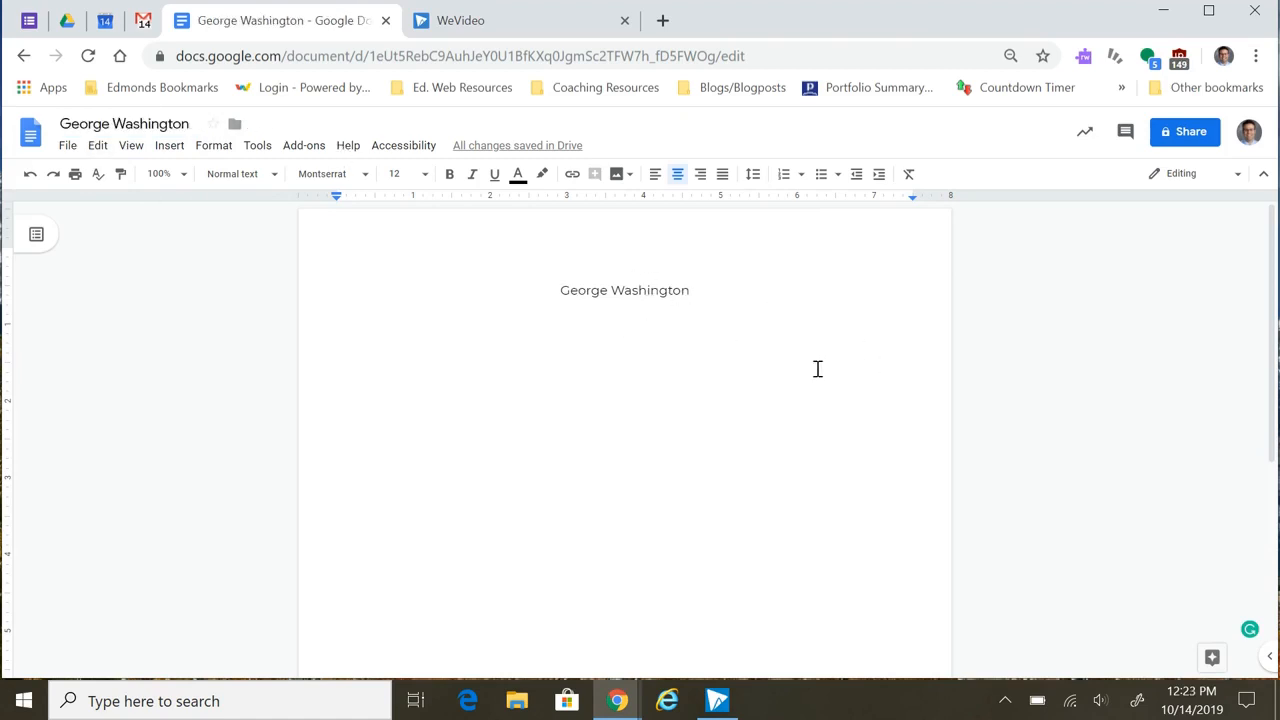
# Below the heading, write the left-aligned sentence "George Washington was the first President of the United States." and start a new line
pyautogui.click(656, 175)
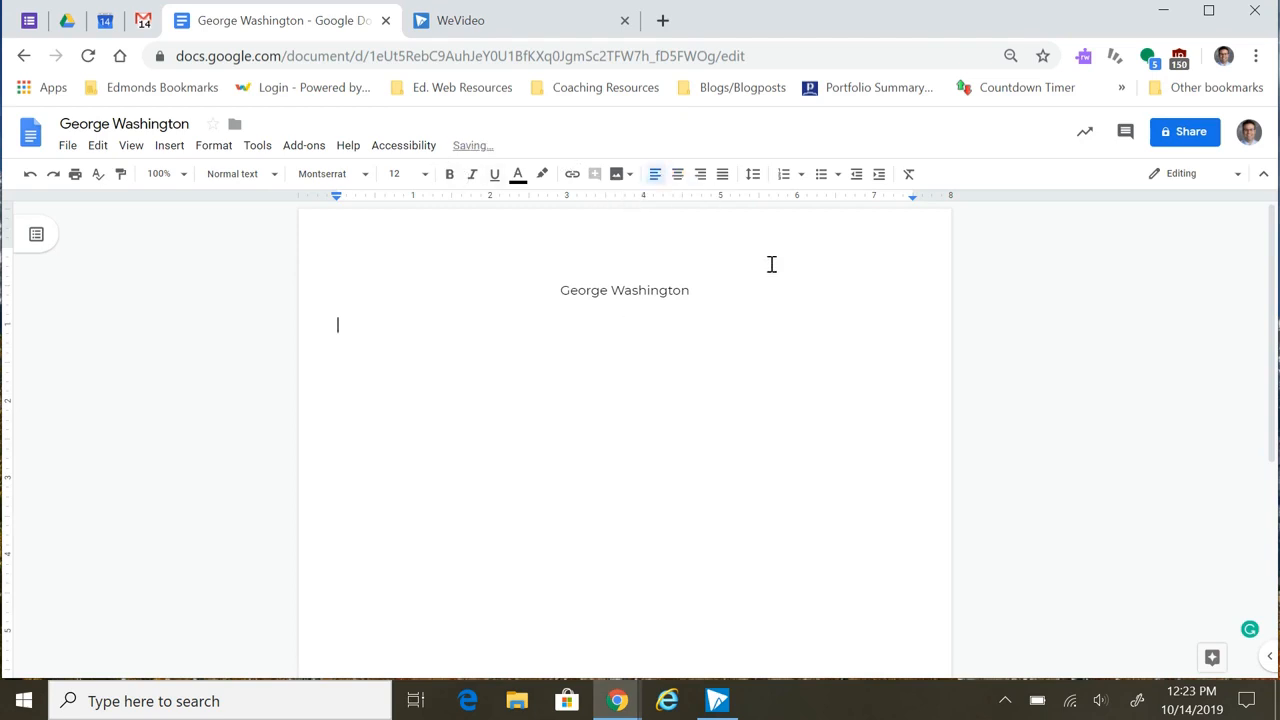
pyautogui.write('George Washington was the first President of the United States.')
pyautogui.press('Return')
pyautogui.press('Return')
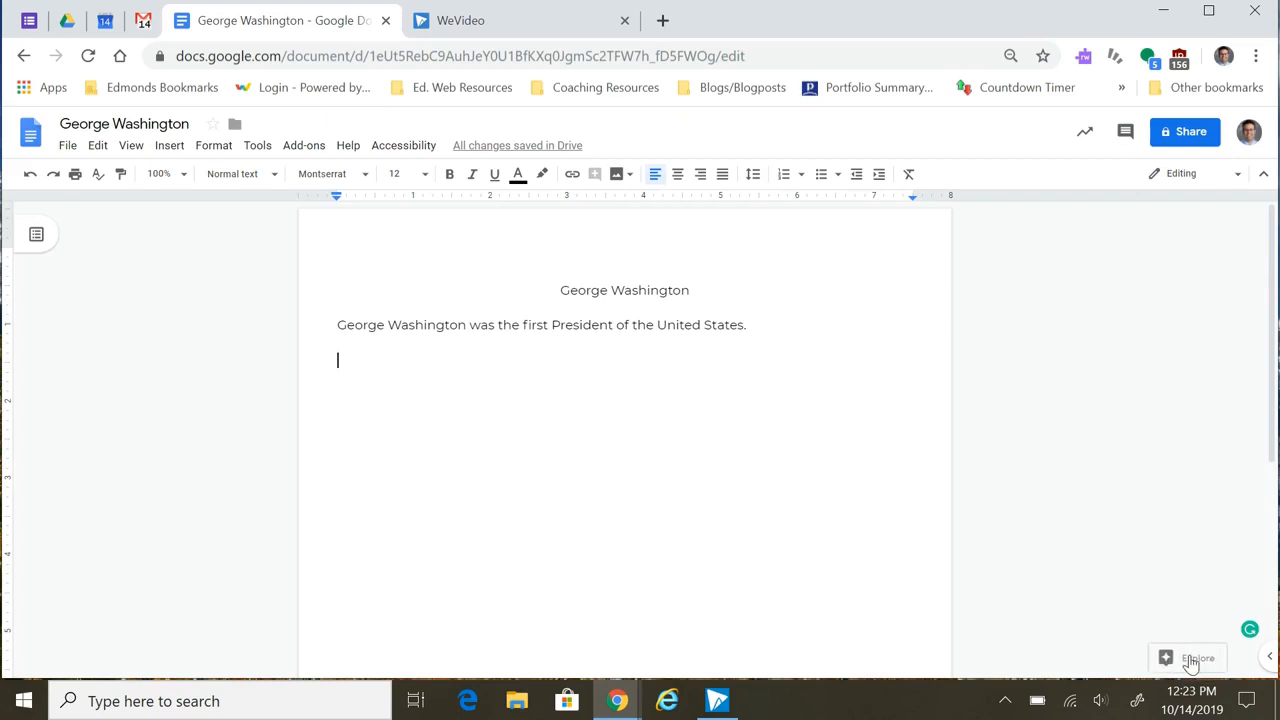
# Open Explore and search the web for the suggested topic George Washington
pyautogui.click(1190, 662)
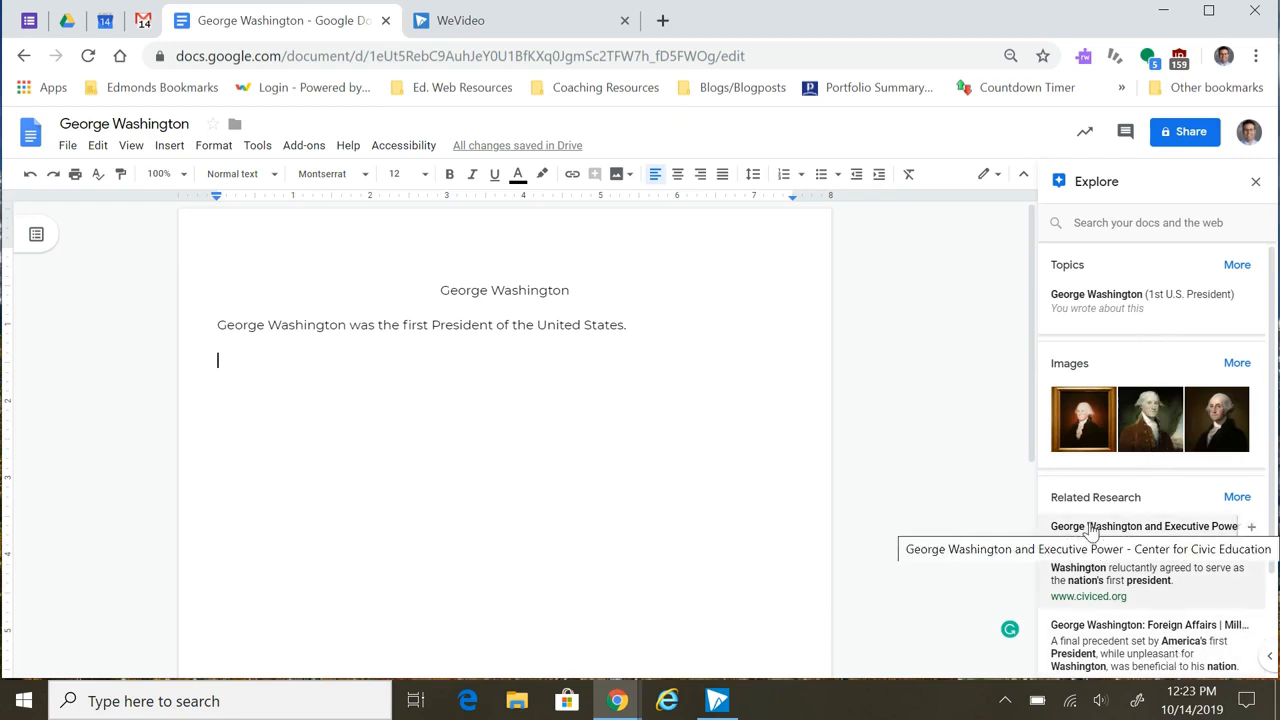
pyautogui.click(1118, 223)
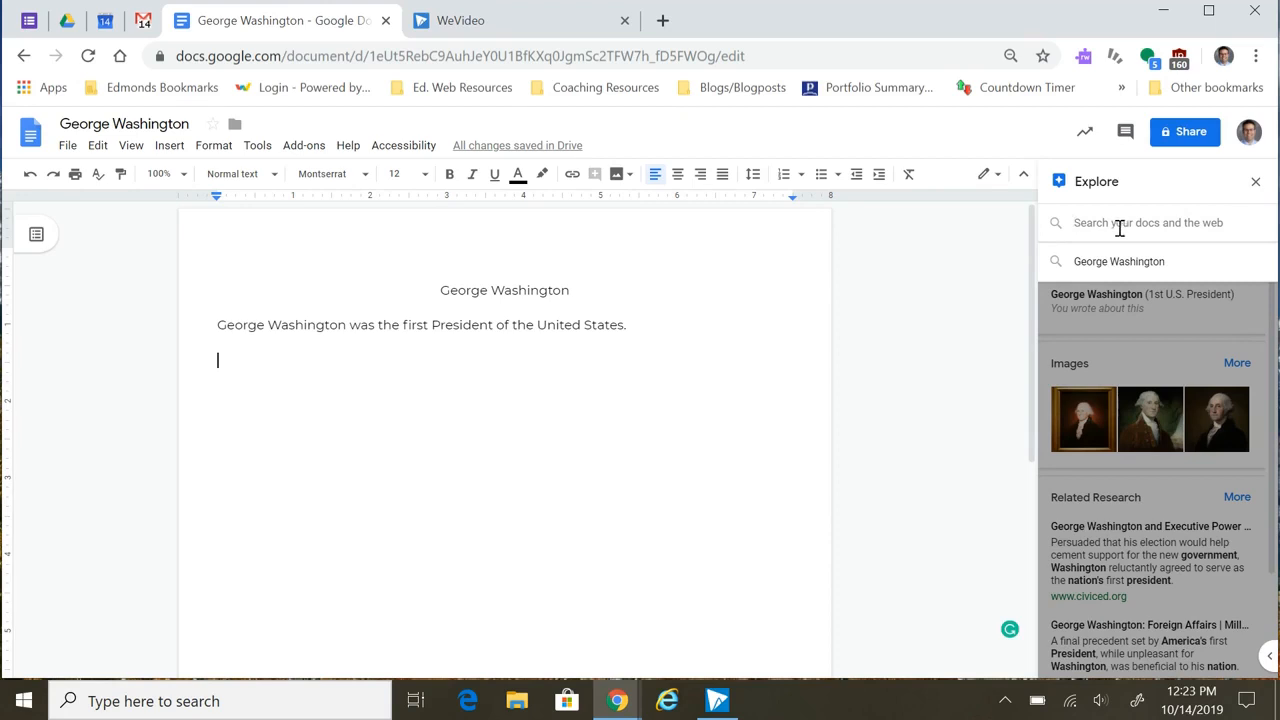
pyautogui.click(1110, 266)
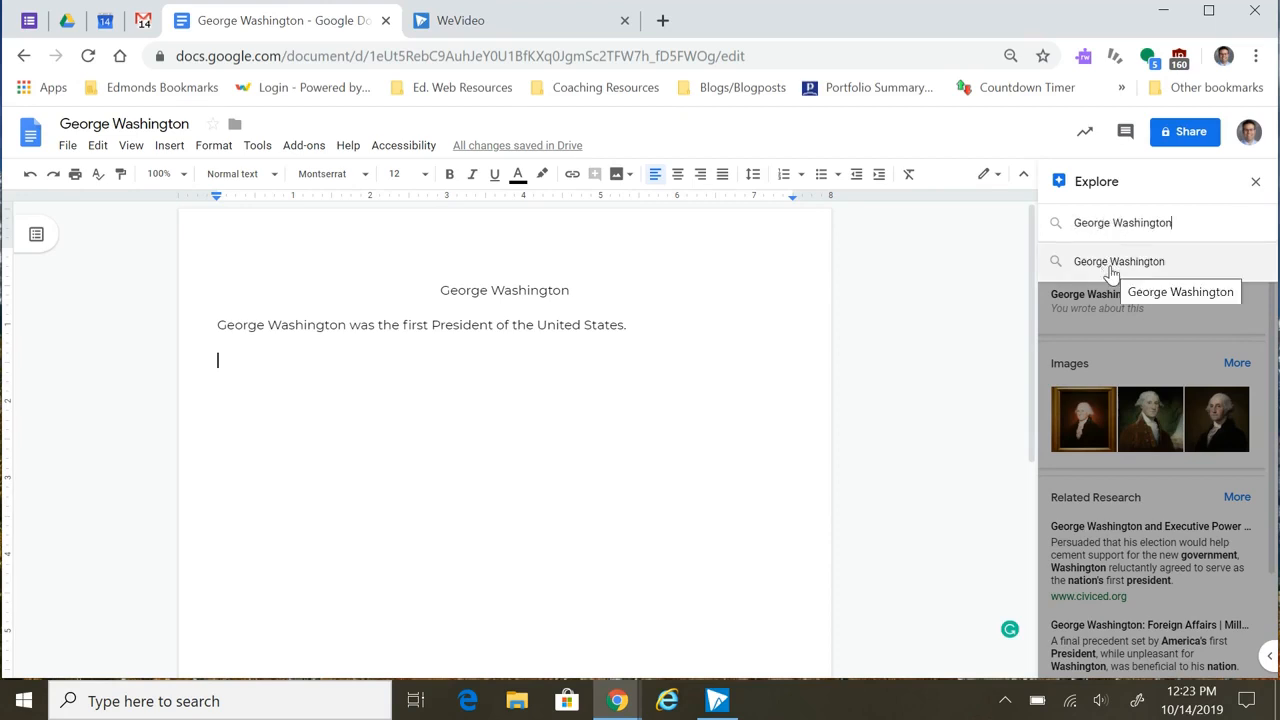
pyautogui.click(1112, 266)
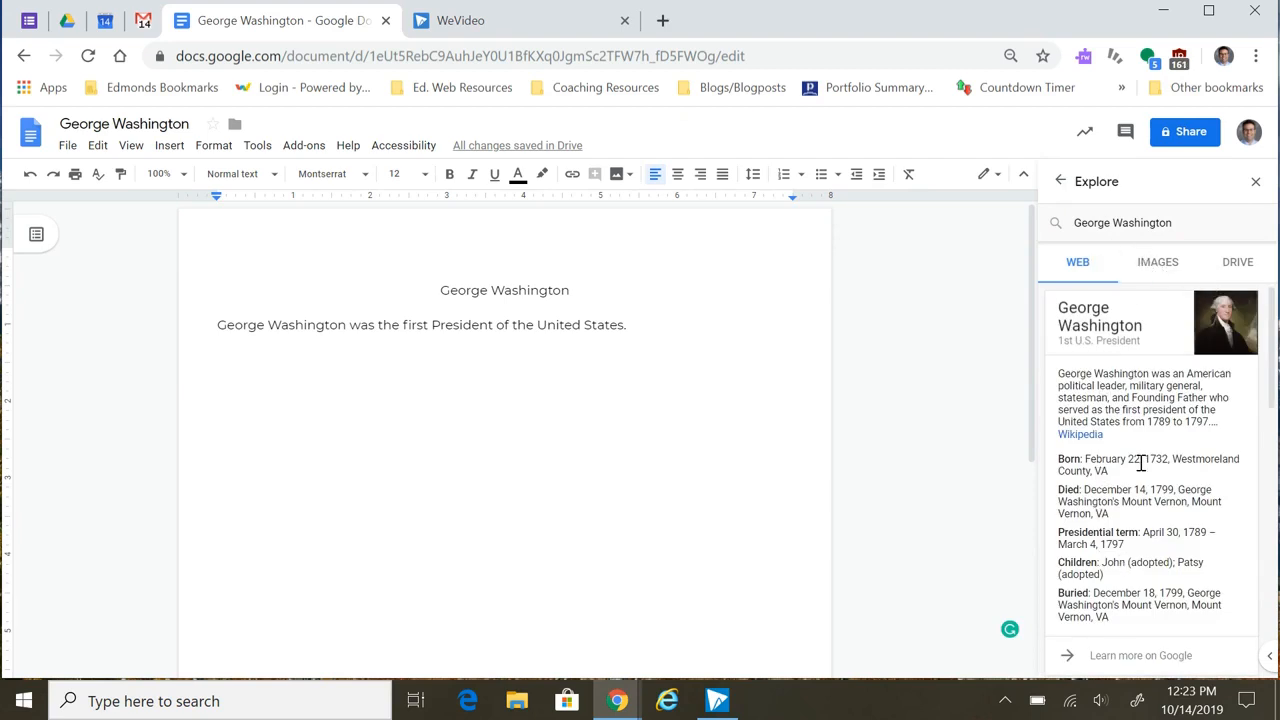
# Insert the first George Washington portrait from the Explore image results below the sentence
pyautogui.click(1159, 264)
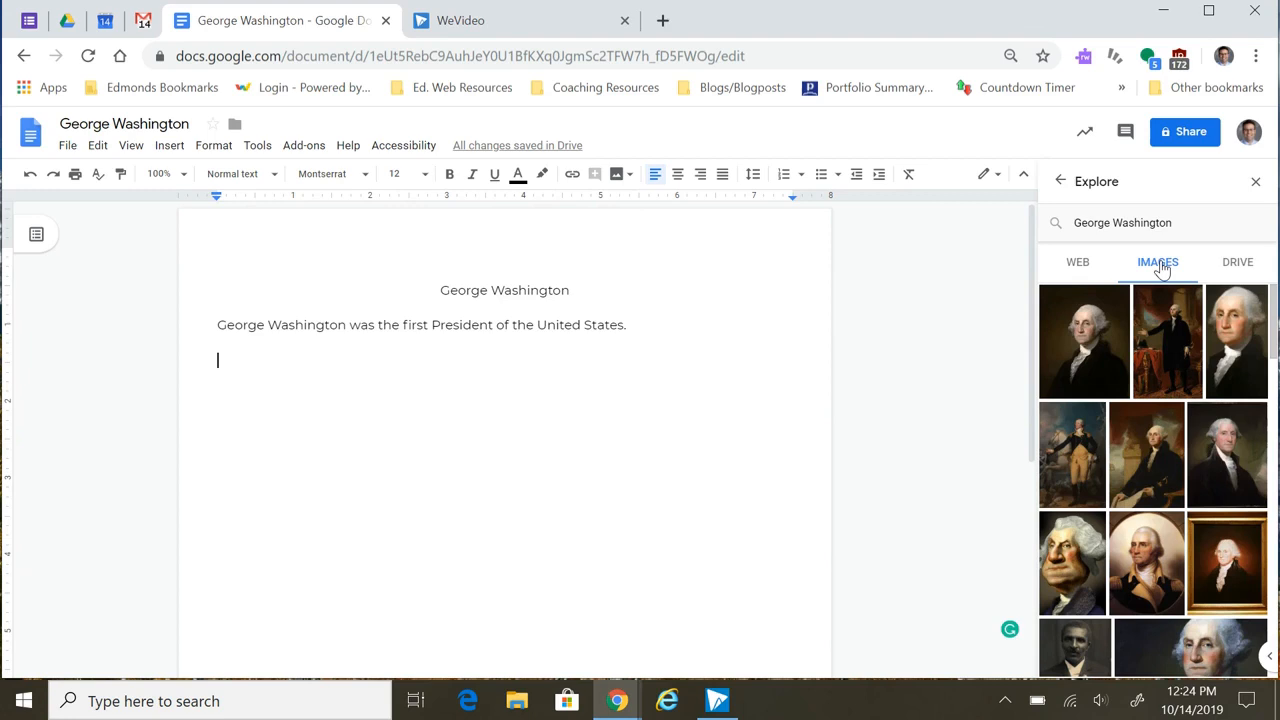
pyautogui.moveTo(1072, 657)
pyautogui.moveTo(1200, 436)
pyautogui.moveTo(1087, 341)
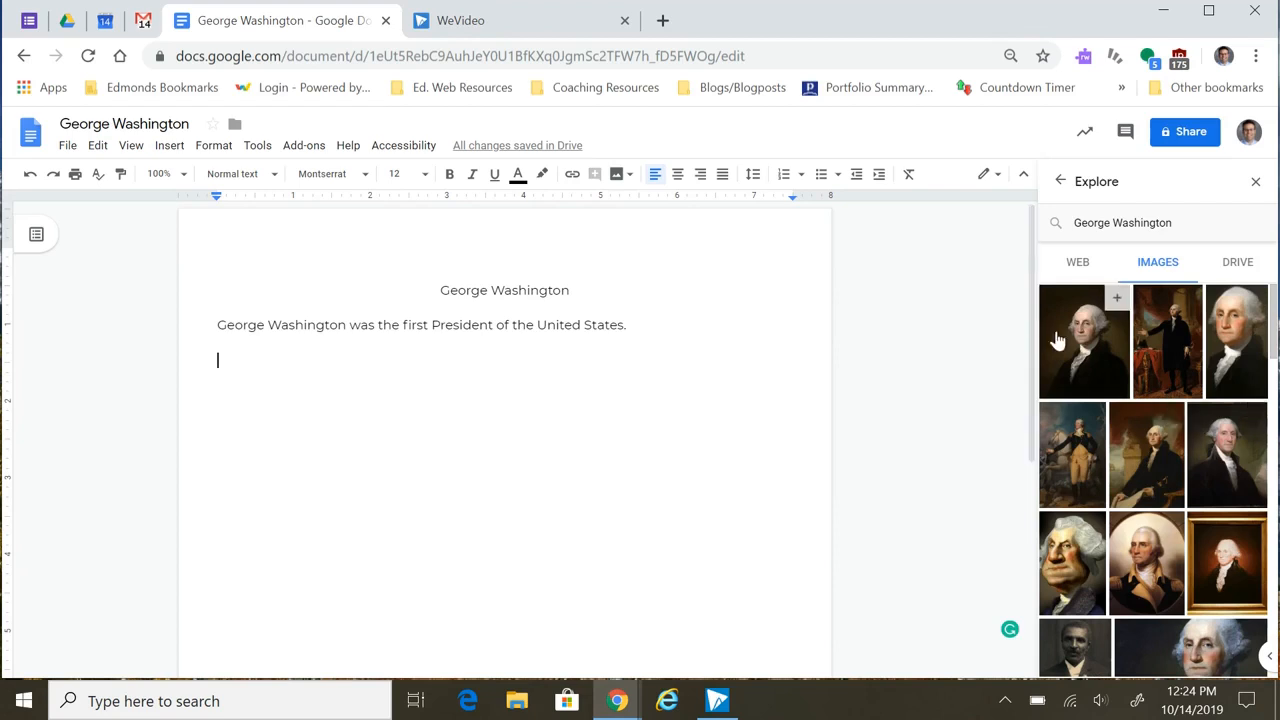
pyautogui.click(1118, 303)
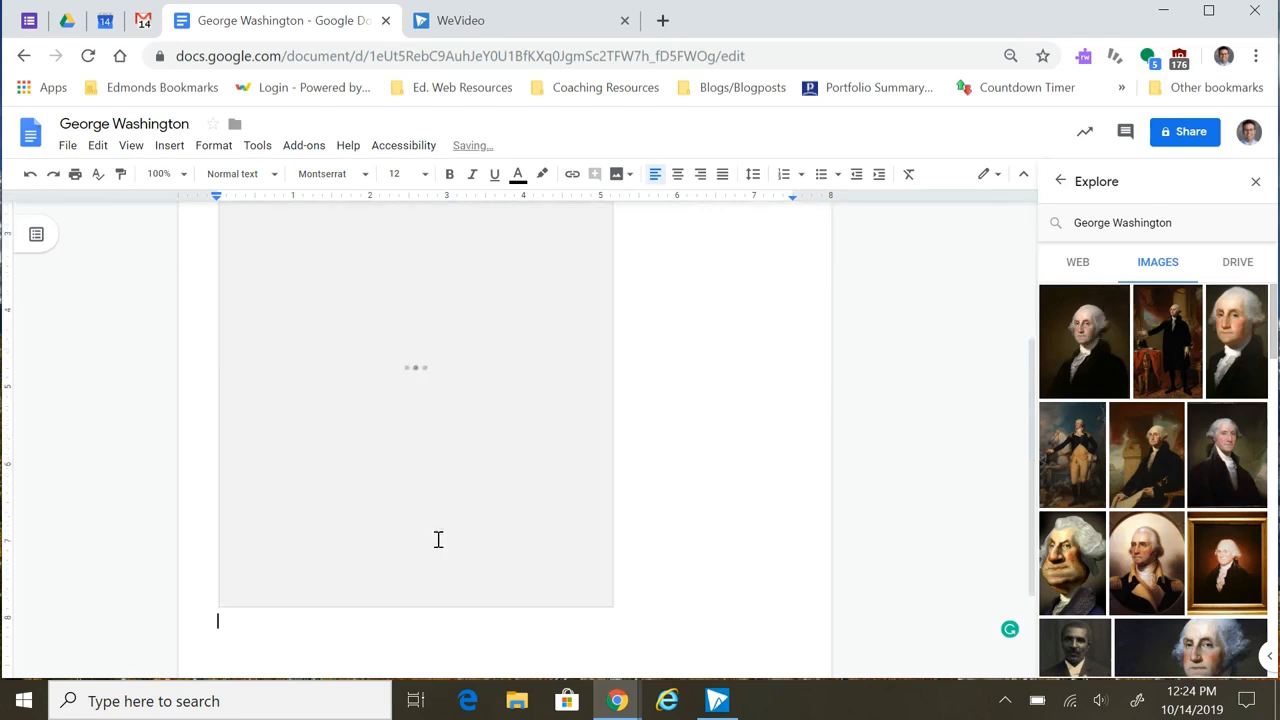
pyautogui.scroll(1, 757, 461)
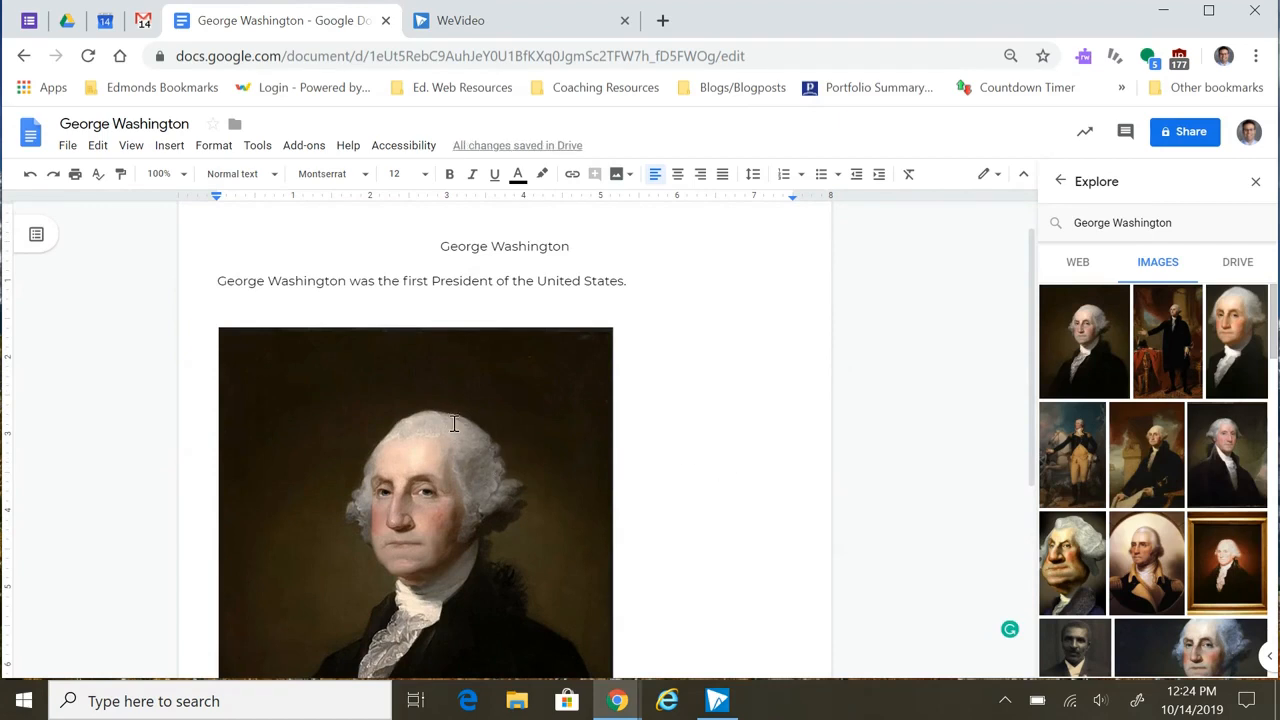
pyautogui.scroll(-1, 637, 443)
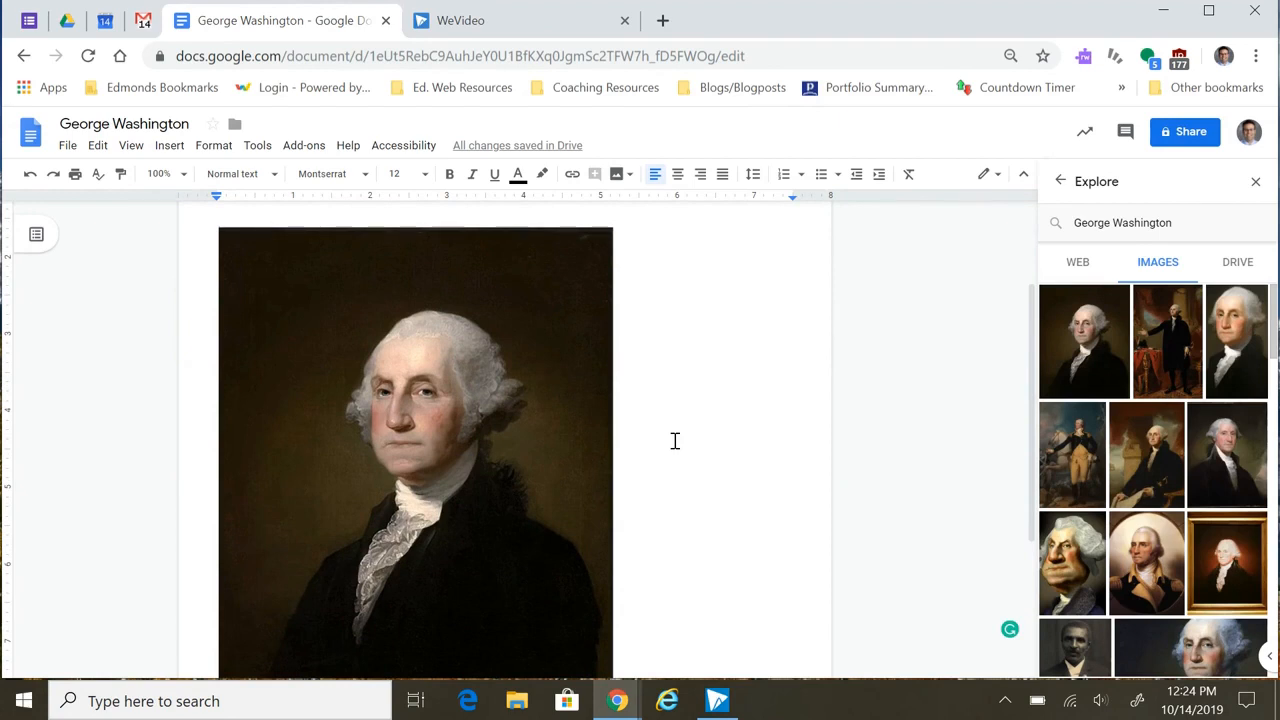
# Crop the portrait by about 1 inch on its left, slightly less on its top, and a narrow strip on its right
pyautogui.click(287, 374)
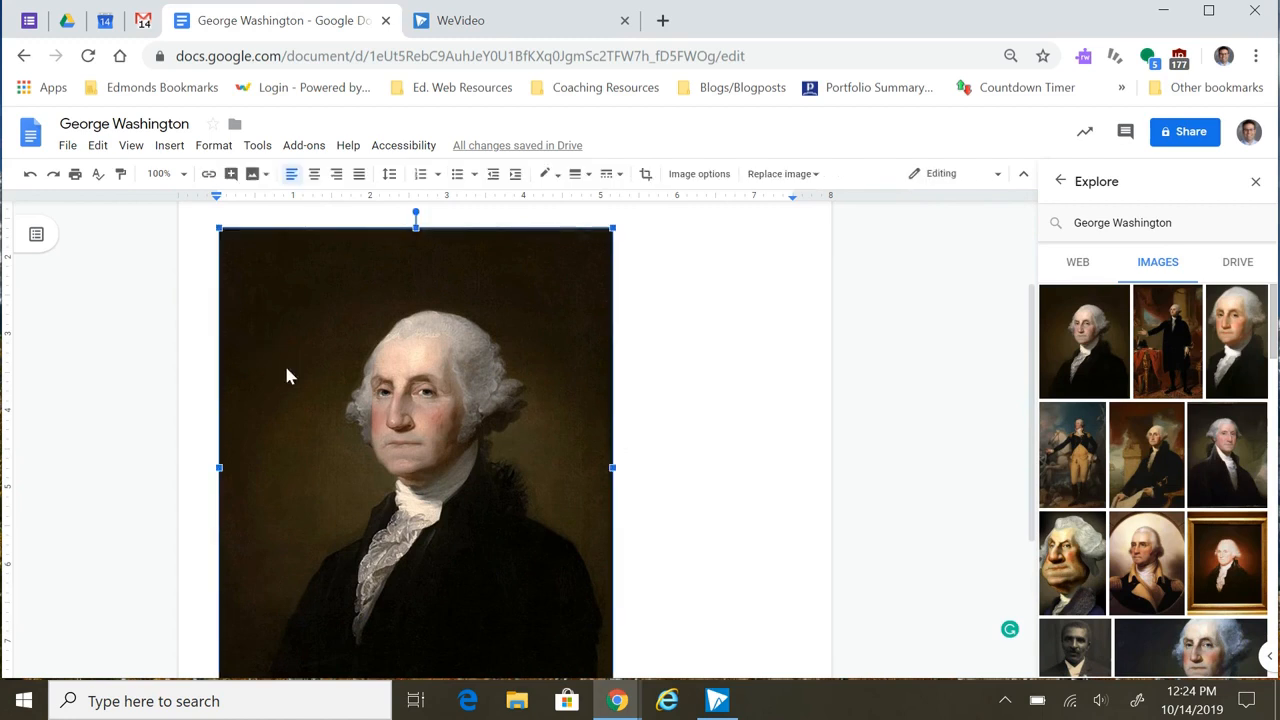
pyautogui.click(645, 175)
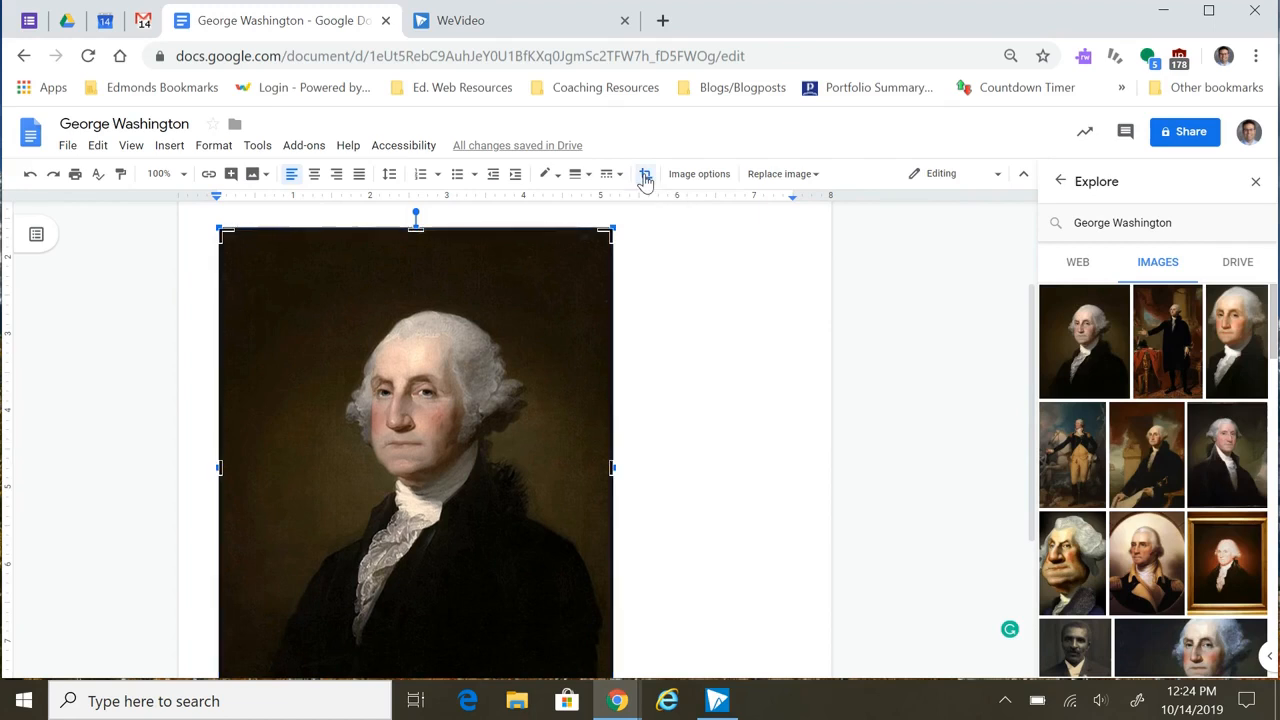
pyautogui.moveTo(220, 229); pyautogui.dragTo(291, 284)
pyautogui.moveTo(535, 236); pyautogui.dragTo(531, 246)
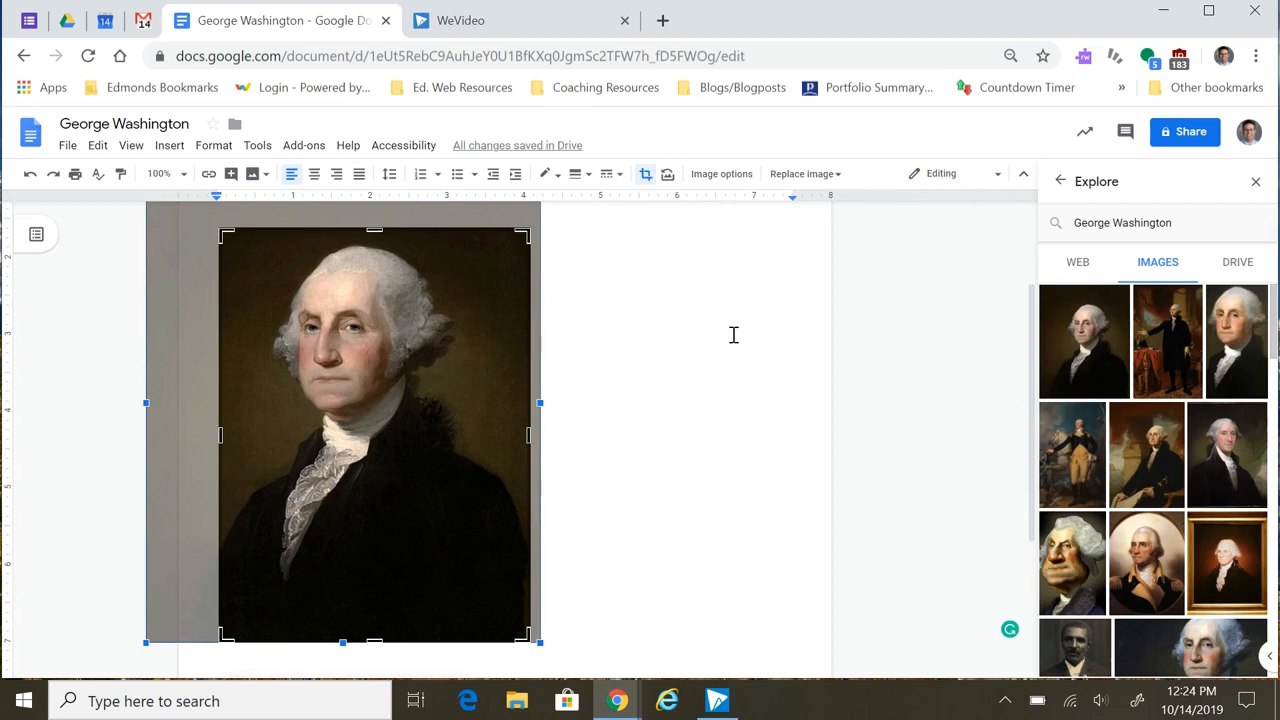
pyautogui.scroll(1, 604, 402)
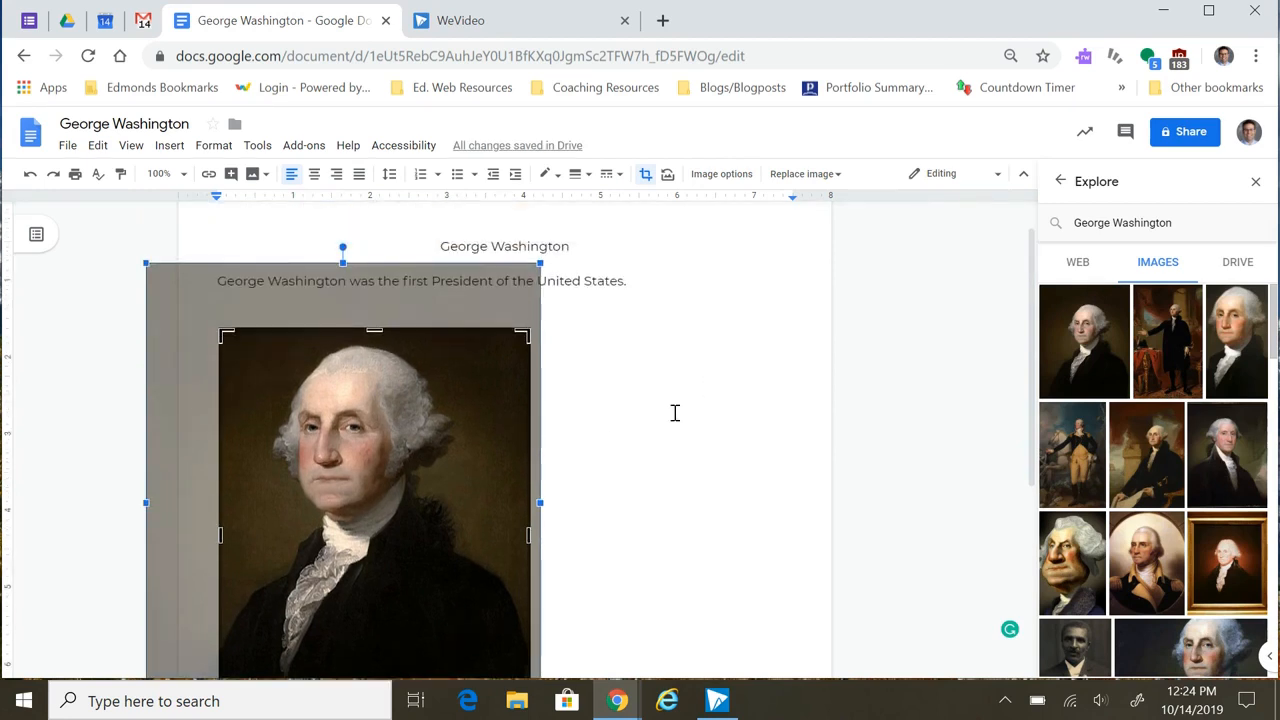
pyautogui.press('Return')
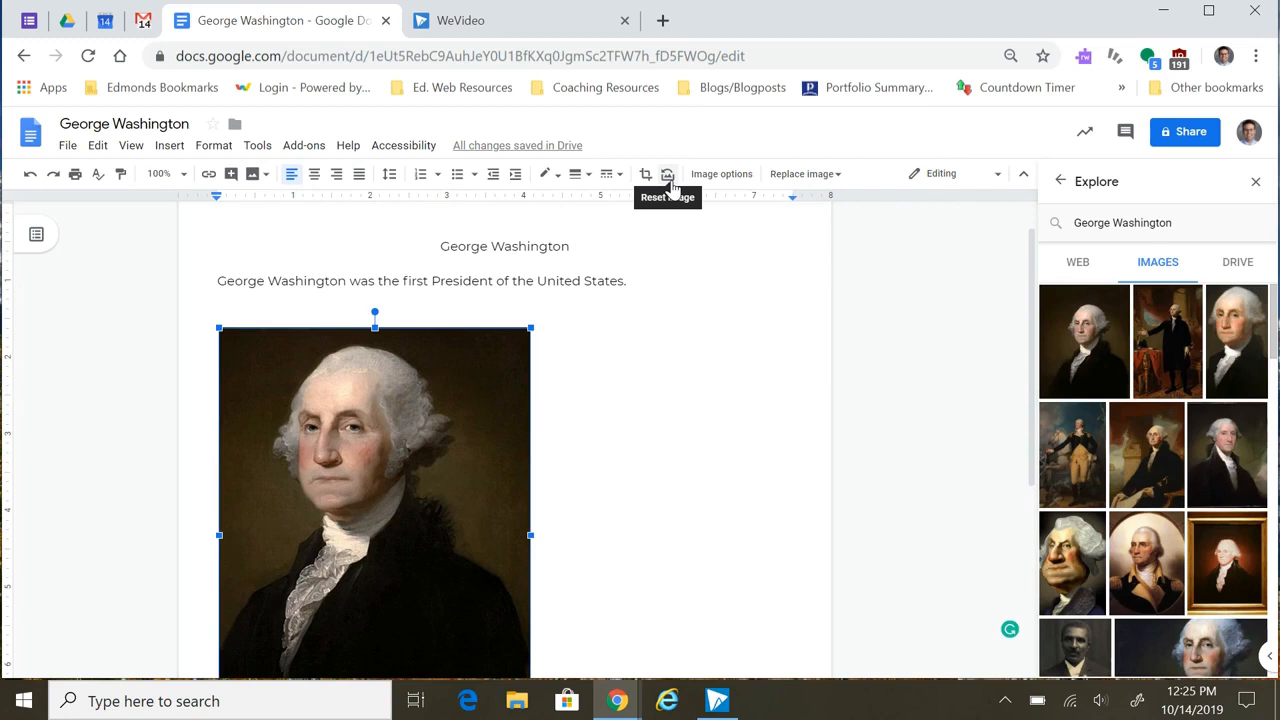
# Center the cropped portrait on the page and give it a 16pt border
pyautogui.click(315, 176)
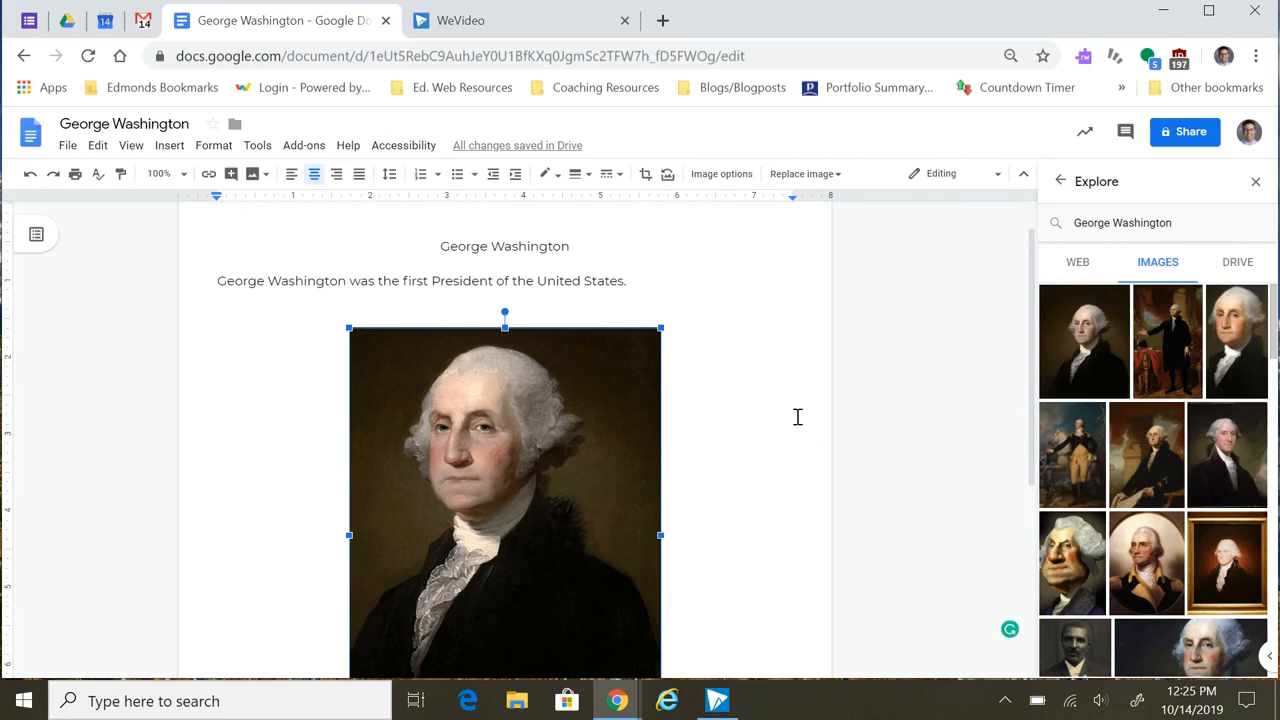
pyautogui.click(586, 176)
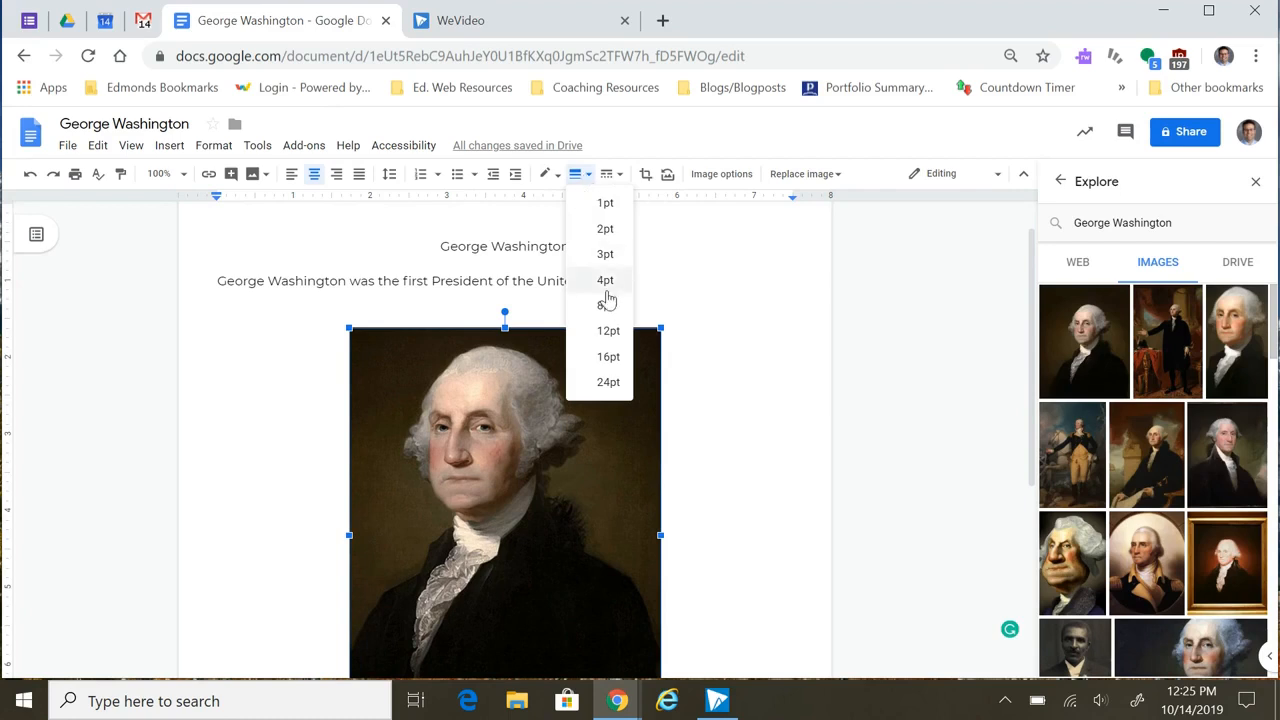
pyautogui.click(609, 357)
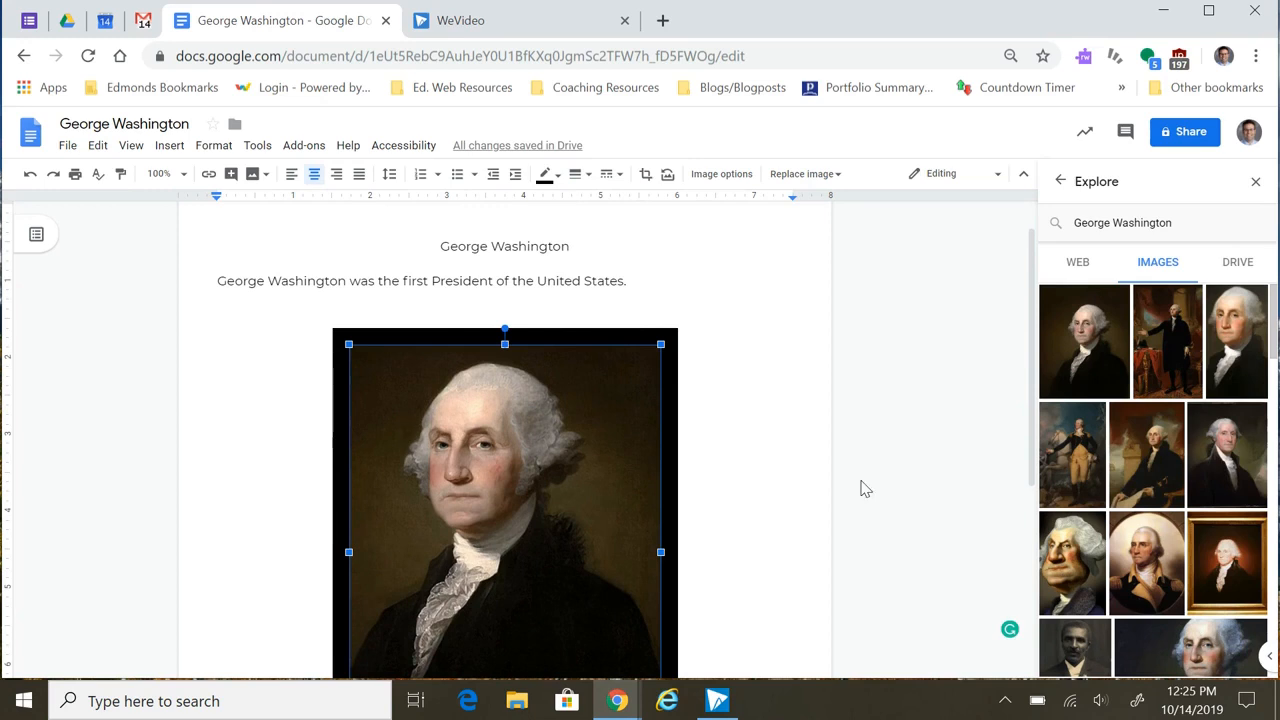
# Change the portrait's border color to dark purple and deselect the image
pyautogui.scroll(-2, 860, 486)
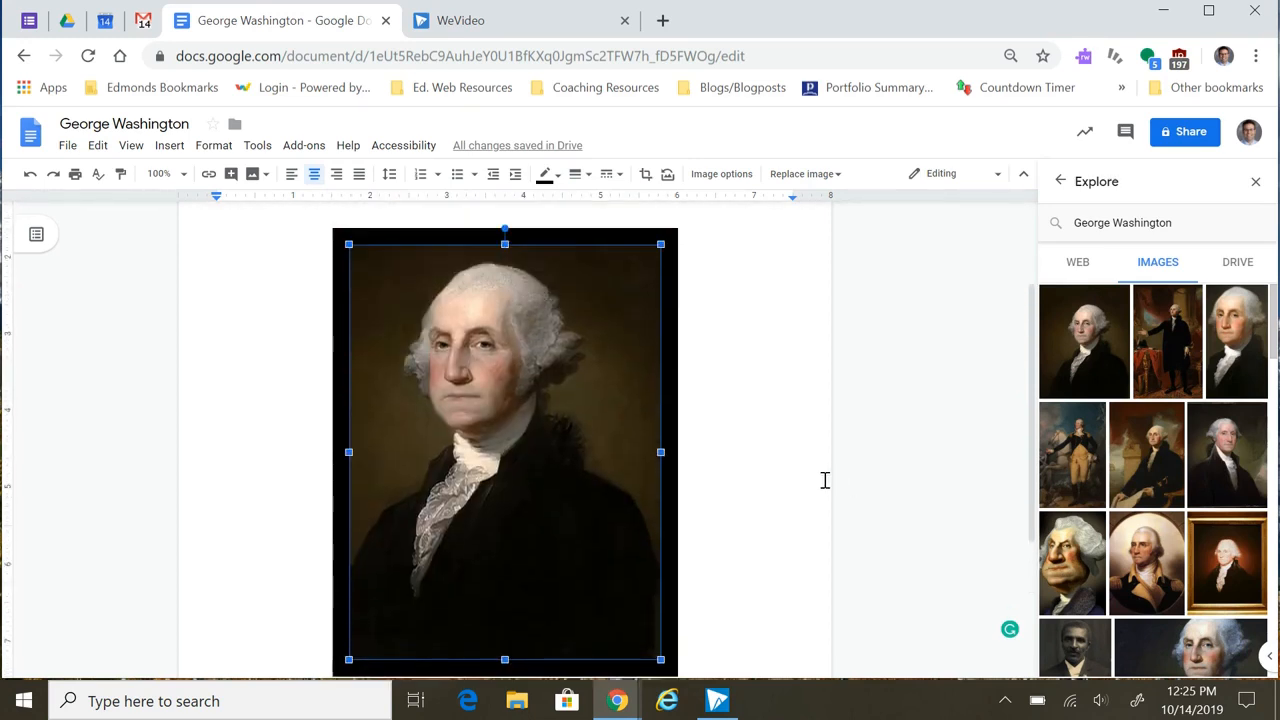
pyautogui.click(556, 179)
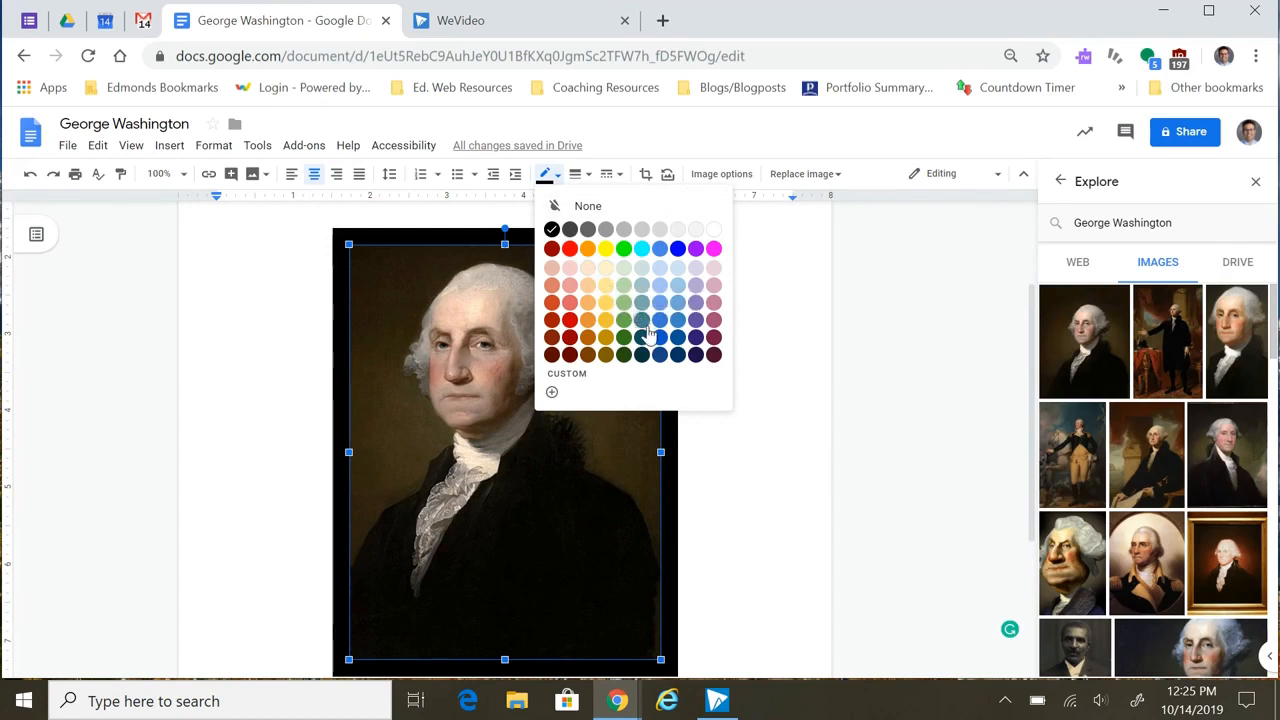
pyautogui.click(697, 345)
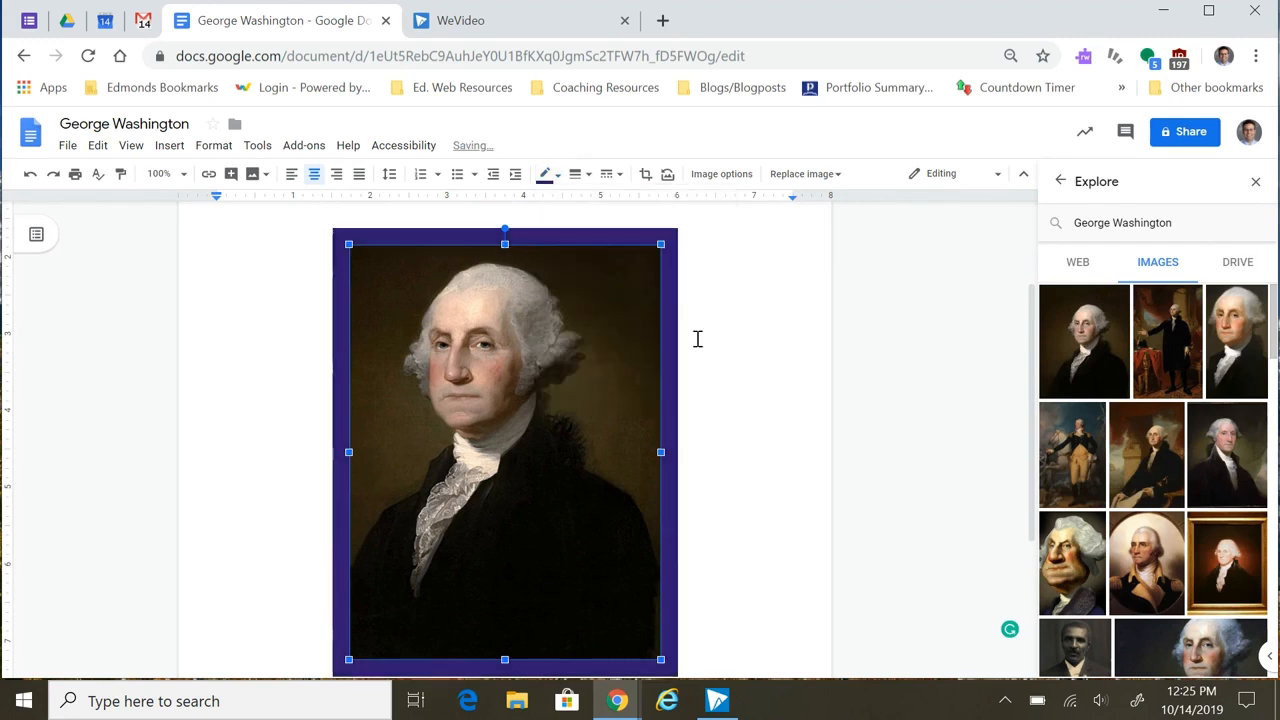
pyautogui.click(734, 414)
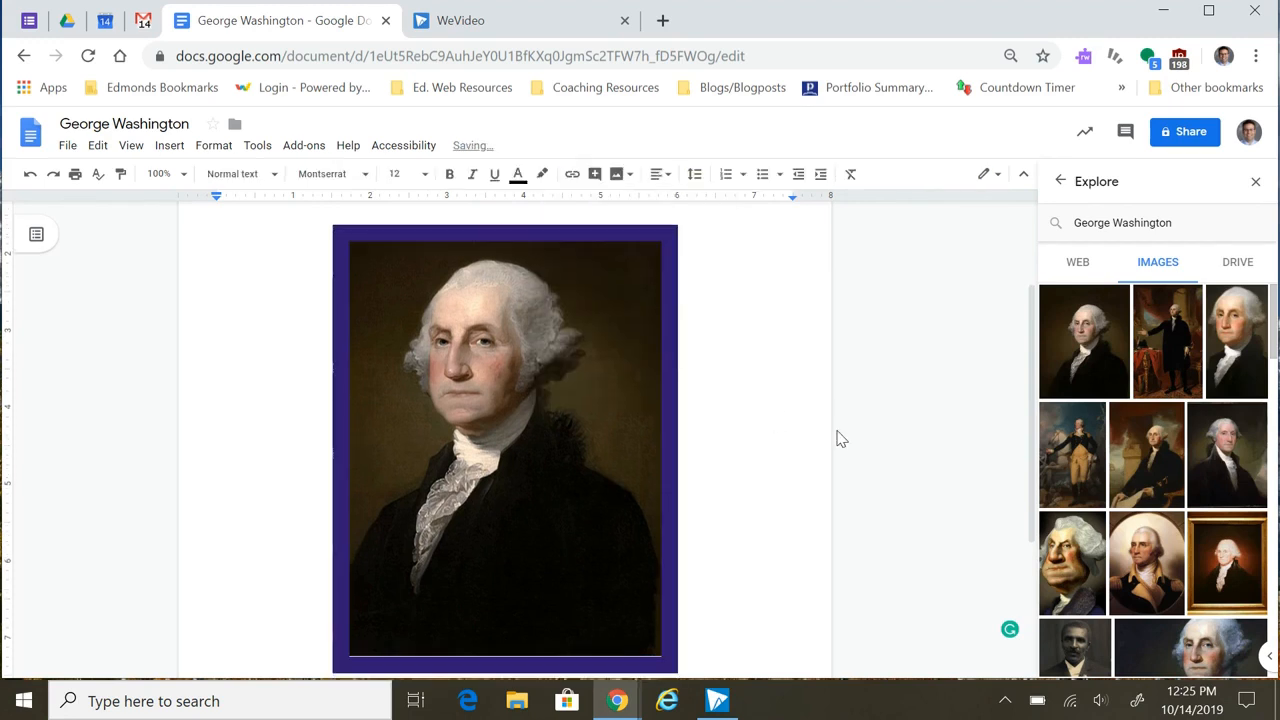
pyautogui.scroll(2, 830, 442)
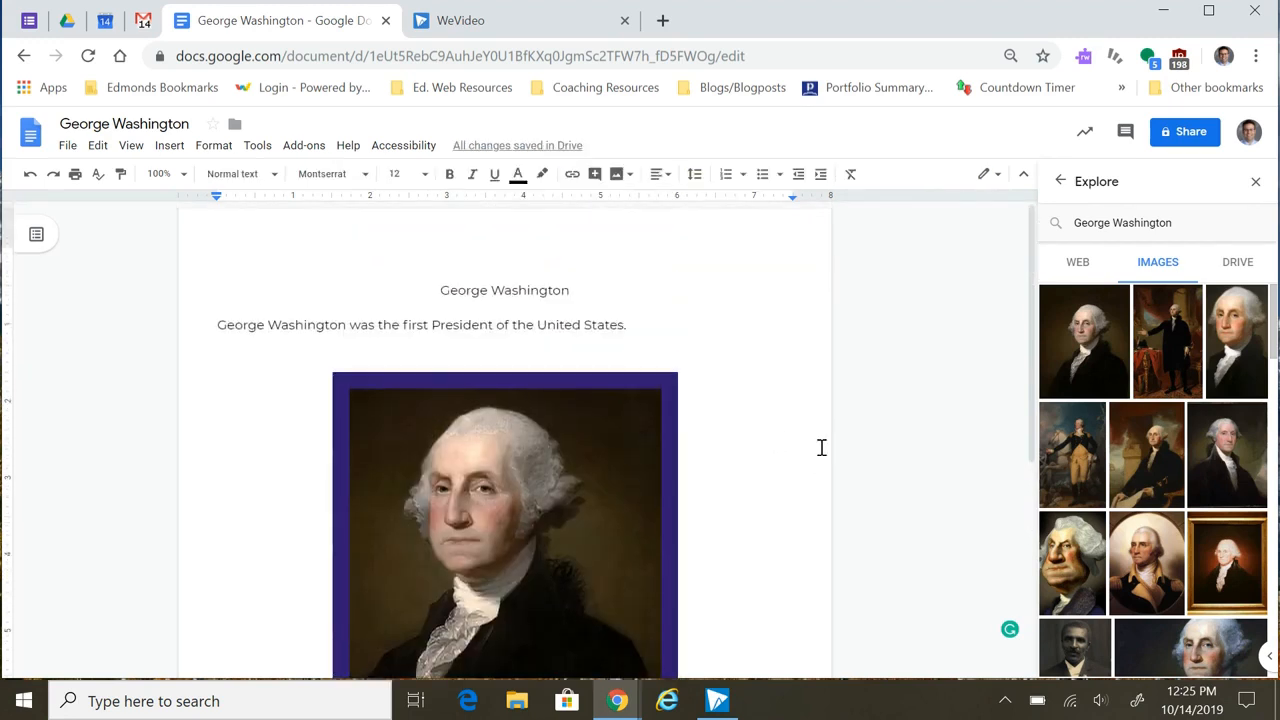